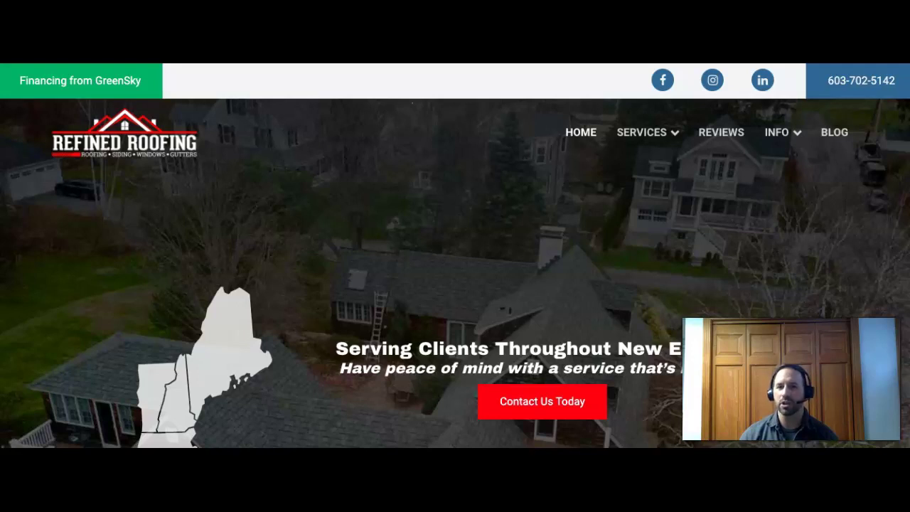
Step: Scroll up and down through the Google results page for 'roofing new bedford ma'
scroll(455, 256, down, 1)
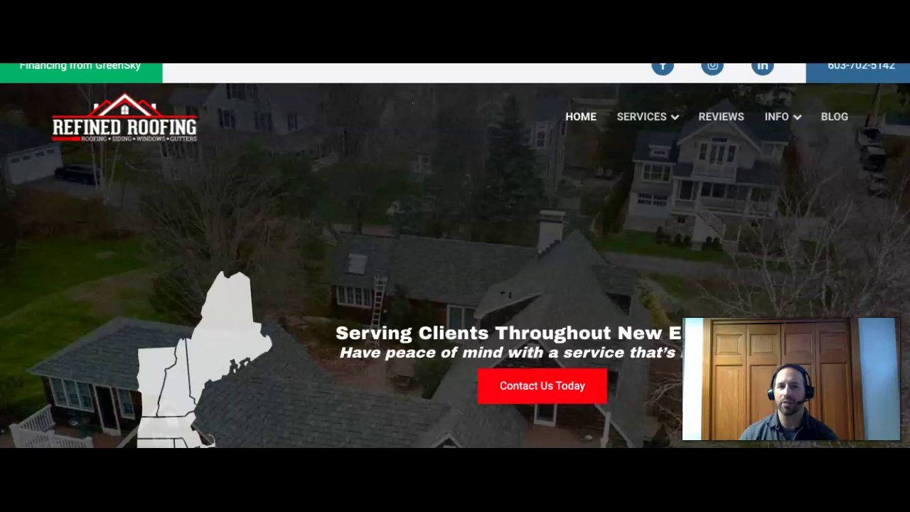
scroll(455, 256, up, 1)
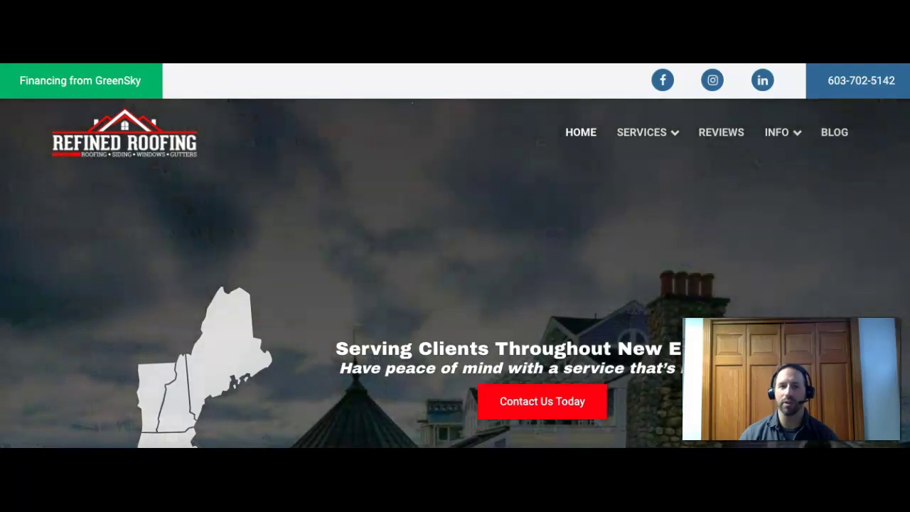
scroll(455, 256, down, 1)
scroll(455, 256, down, 3)
scroll(455, 256, down, 5)
scroll(455, 256, down, 2)
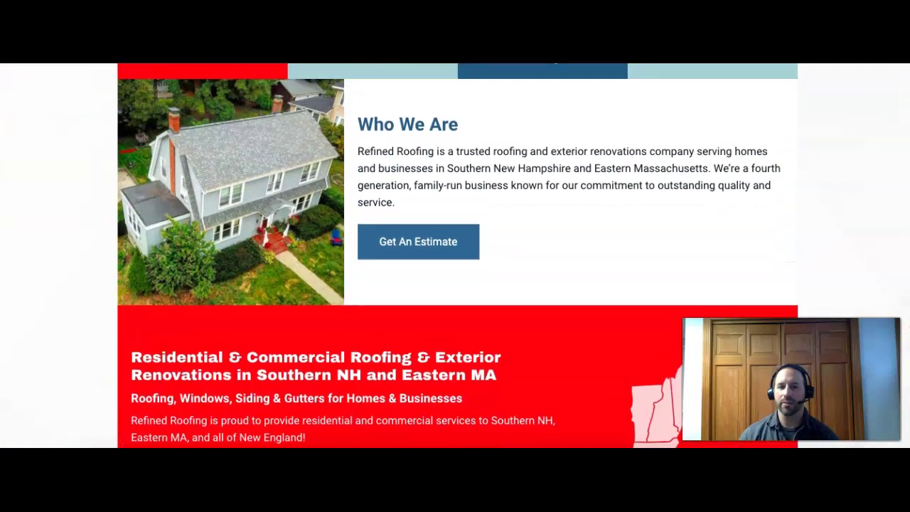
scroll(455, 256, down, 1)
scroll(455, 256, up, 3)
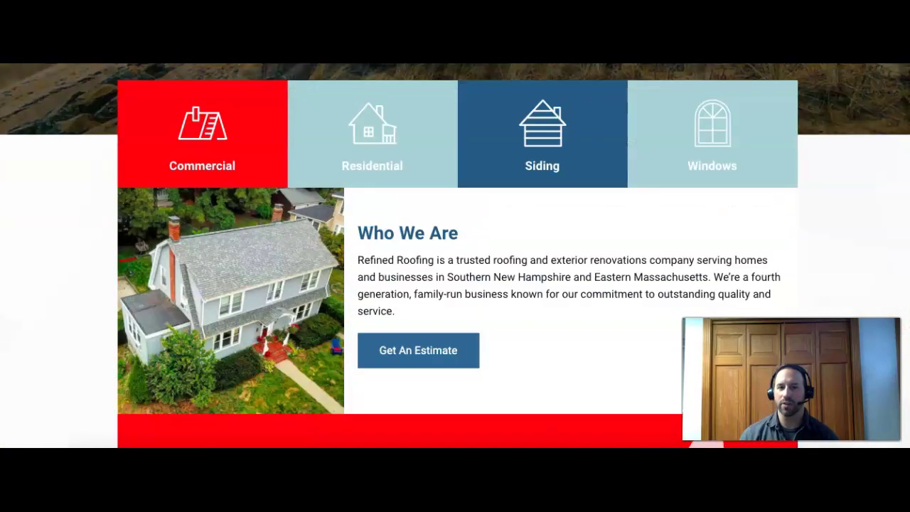
scroll(455, 256, down, 1)
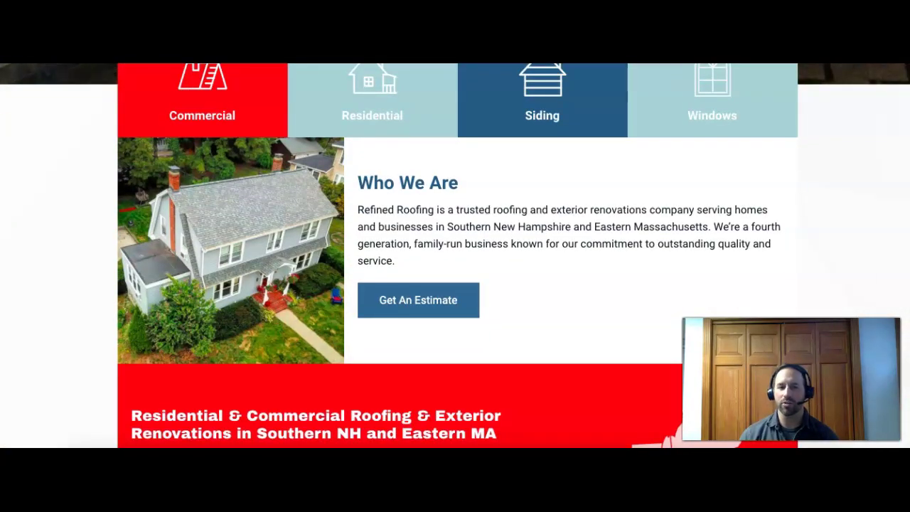
scroll(455, 256, down, 2)
scroll(455, 256, down, 1)
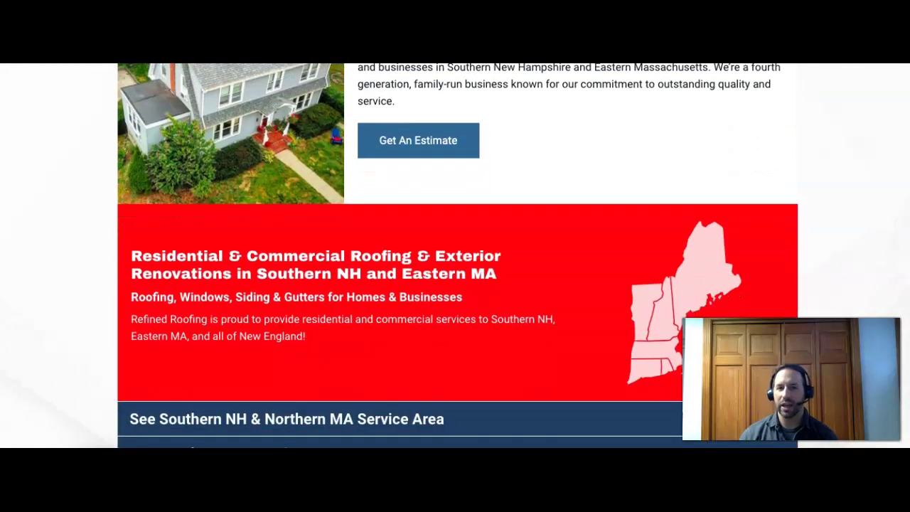
scroll(455, 256, down, 1)
scroll(455, 256, down, 1)
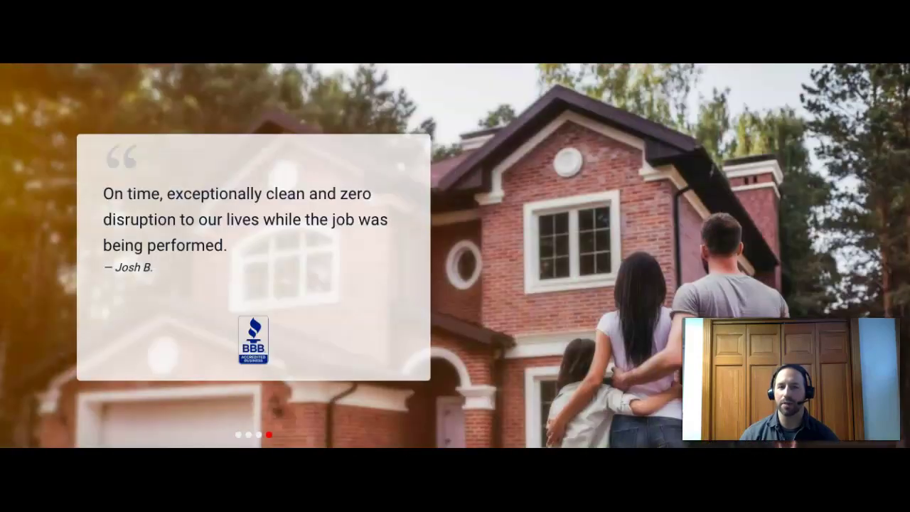
scroll(455, 256, up, 4)
scroll(455, 256, up, 3)
scroll(455, 256, up, 1)
scroll(455, 256, up, 1)
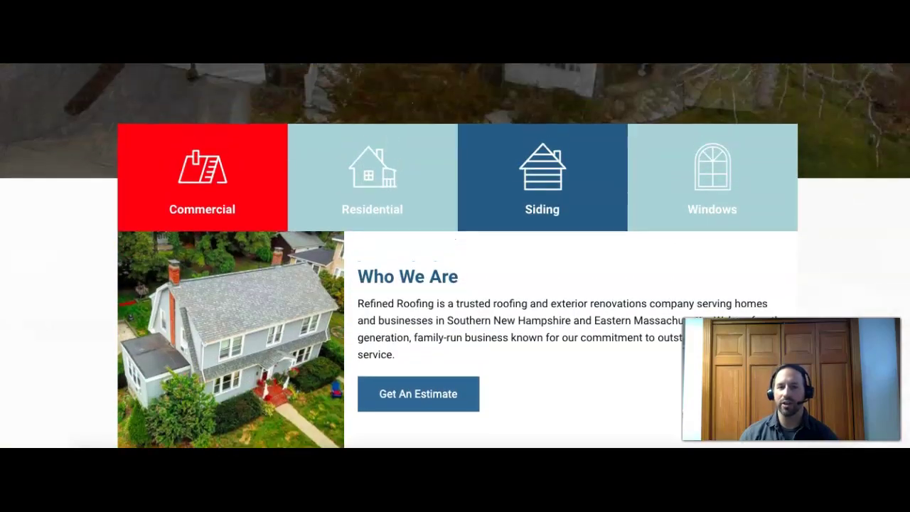
scroll(455, 256, up, 1)
scroll(455, 256, up, 2)
scroll(455, 256, up, 2)
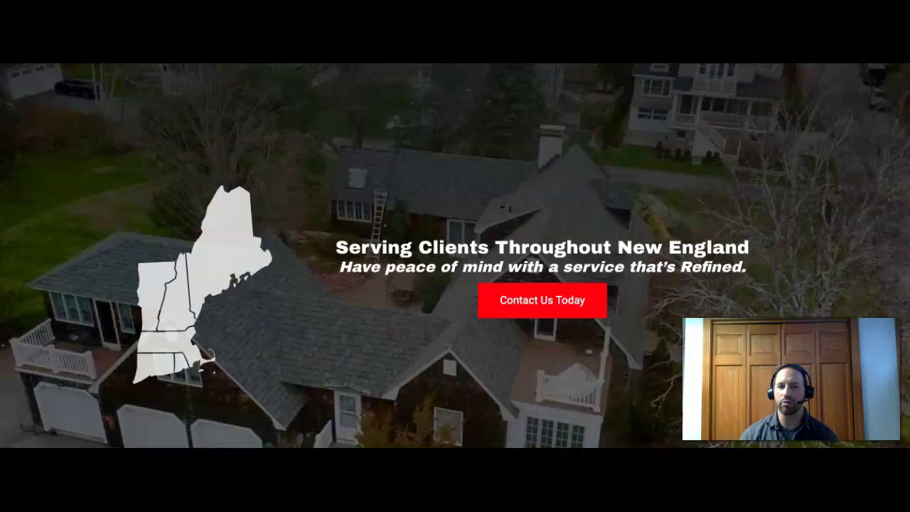
scroll(455, 256, up, 2)
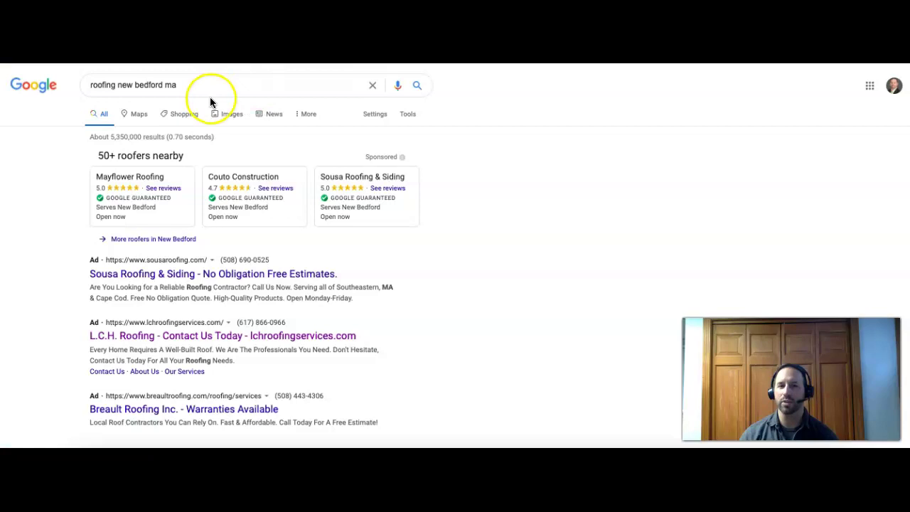
Step: Highlight the 'roofing new bedford ma' query, then scroll past the ad and map pack to organic results
drag(194, 86, 87, 89)
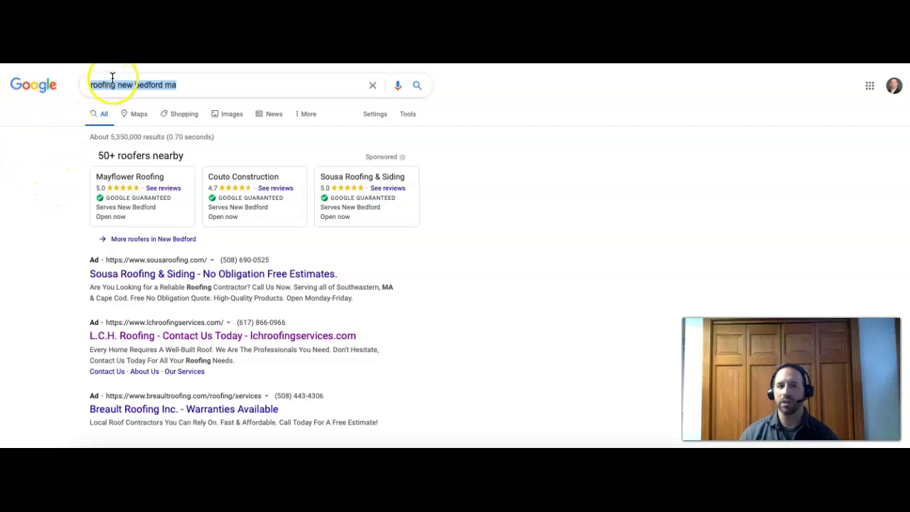
click(51, 169)
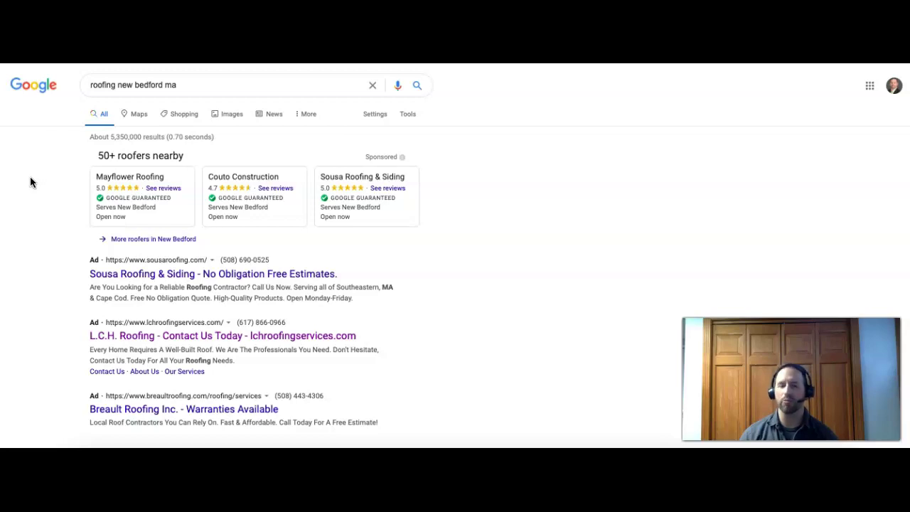
click(27, 187)
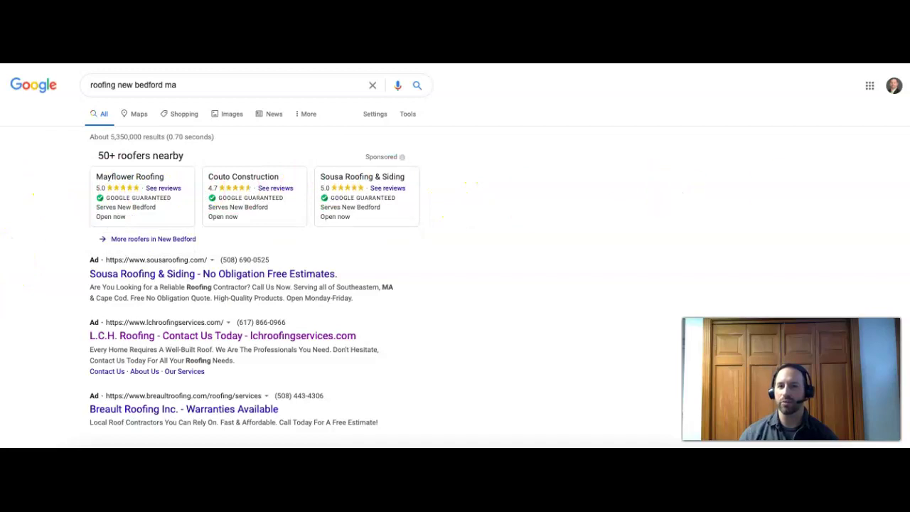
scroll(455, 284, down, 5)
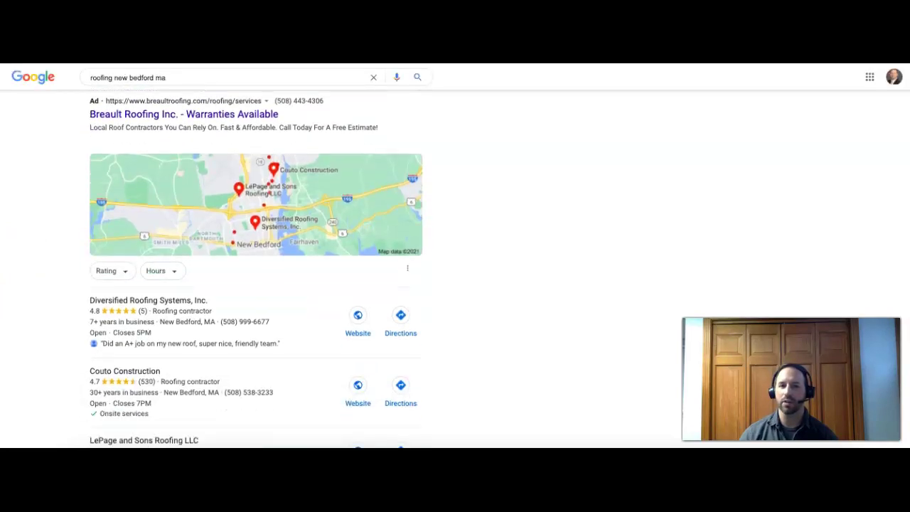
scroll(455, 284, down, 1)
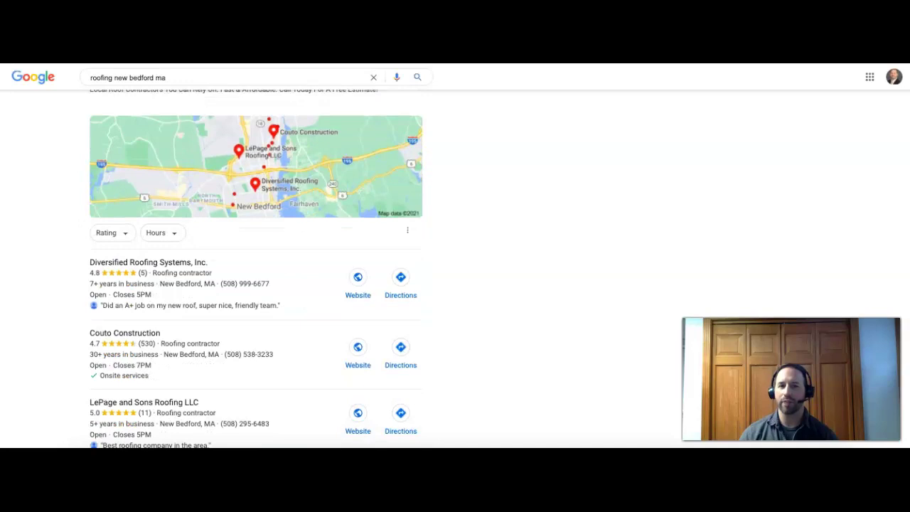
scroll(256, 275, down, 1)
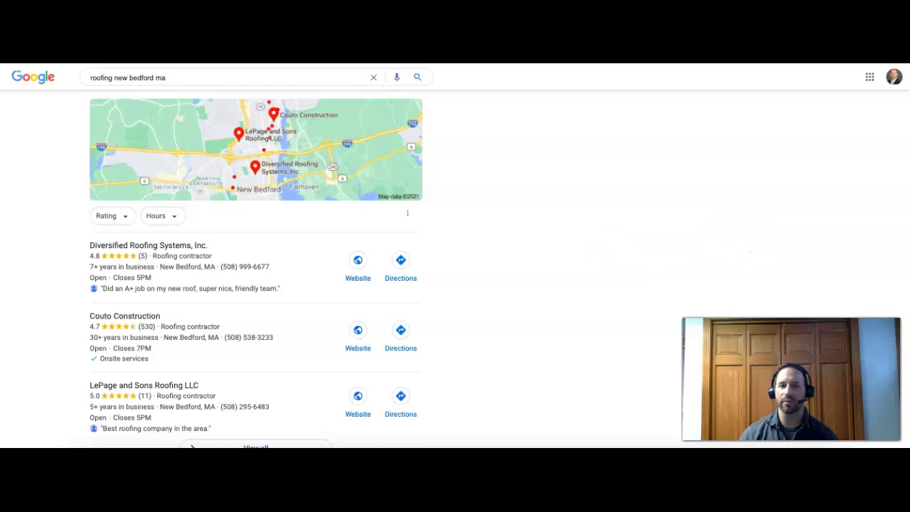
scroll(256, 271, down, 1)
scroll(256, 270, down, 1)
scroll(256, 271, down, 2)
scroll(256, 270, down, 1)
Step: Scroll further down the Google organic results for 'roofing new bedford ma'
scroll(256, 270, down, 1)
scroll(256, 270, down, 1)
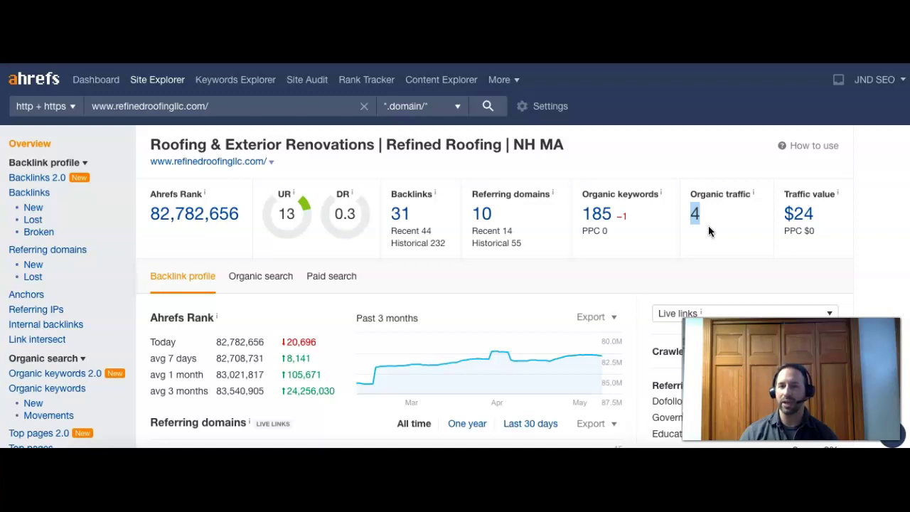
Step: Mark Refined Roofing's organic traffic figure of 4 on the Ahrefs overview
click(709, 227)
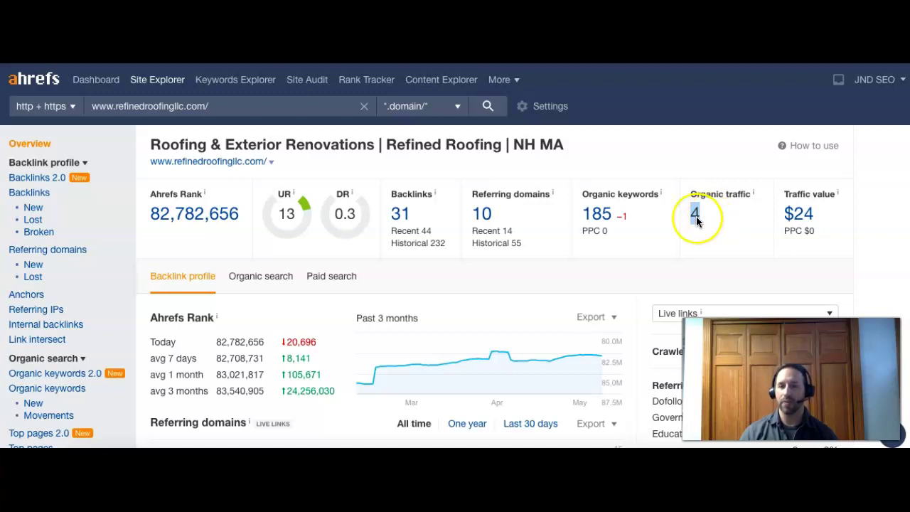
Step: Show Refined Roofing's 185 organic keywords and scroll the rows, led by 'roofing contractor haverhill ma'
click(603, 216)
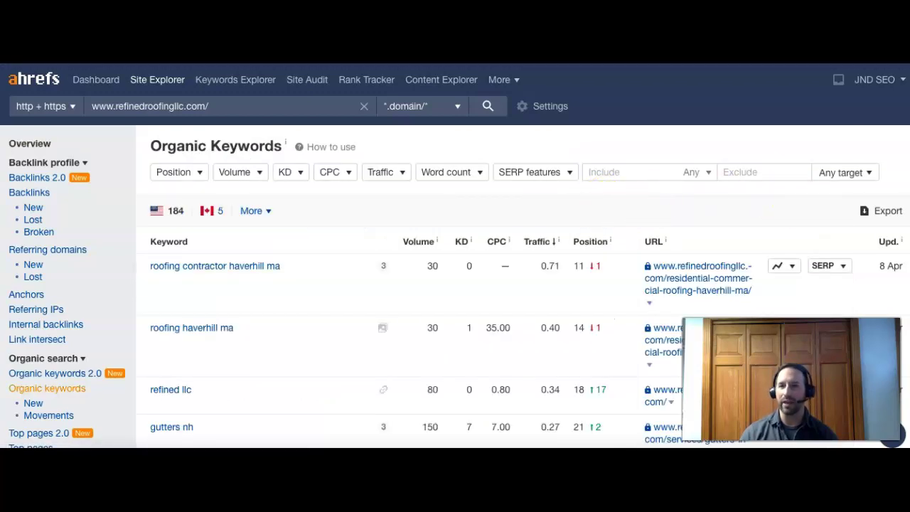
scroll(455, 285, down, 2)
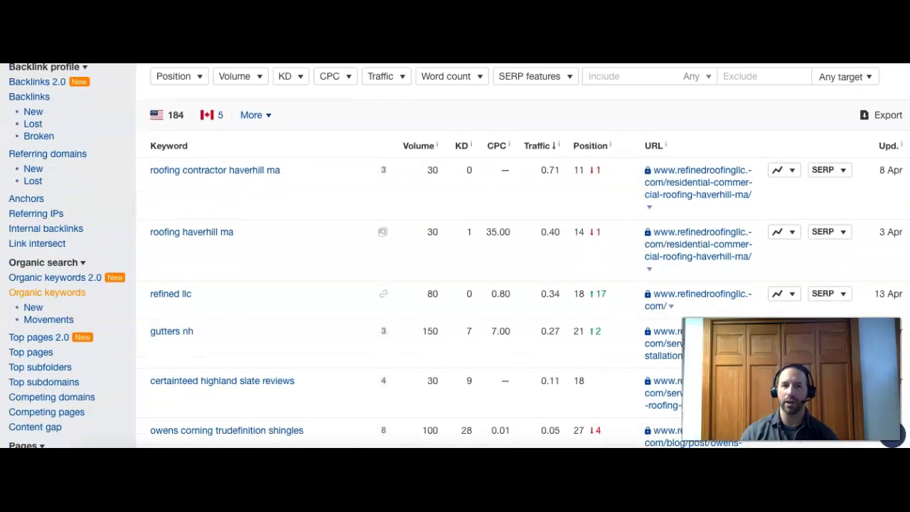
scroll(455, 256, down, 1)
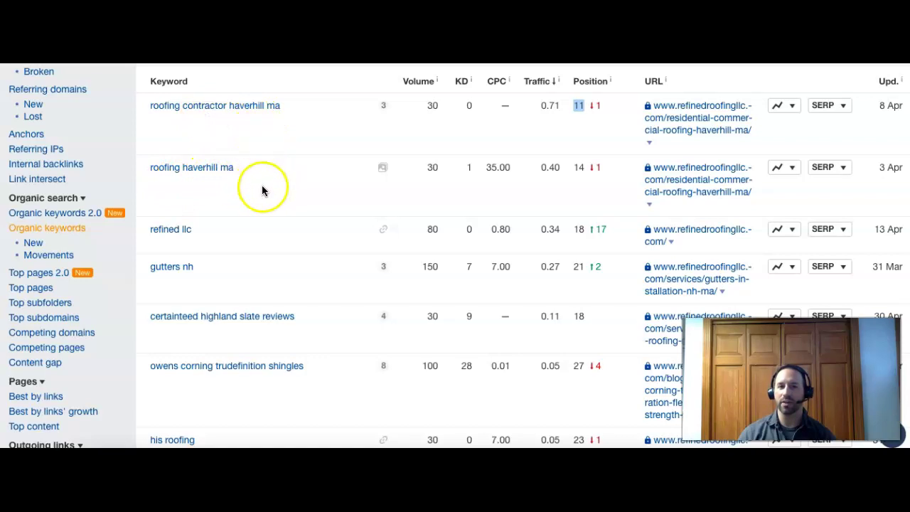
Step: Highlight the search volume of 'roofing haverhill ma' and scroll further down the keyword table
drag(447, 168, 422, 168)
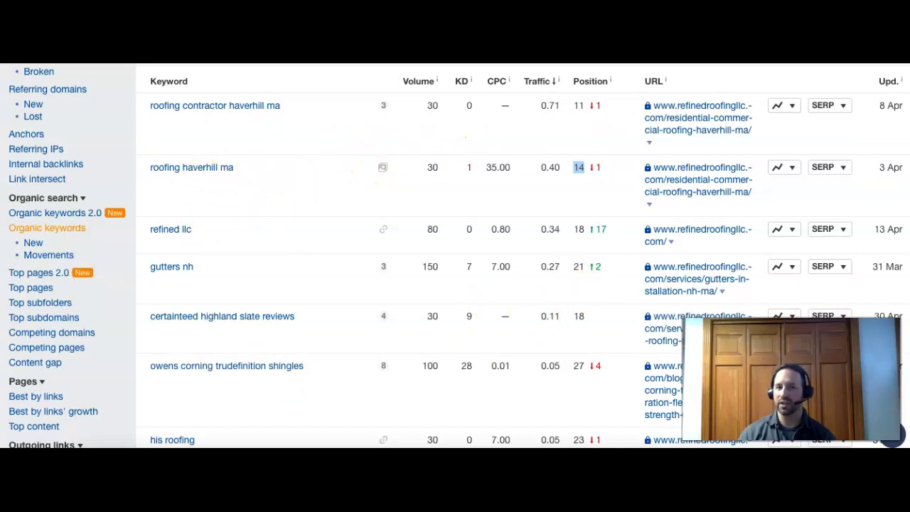
scroll(455, 256, down, 5)
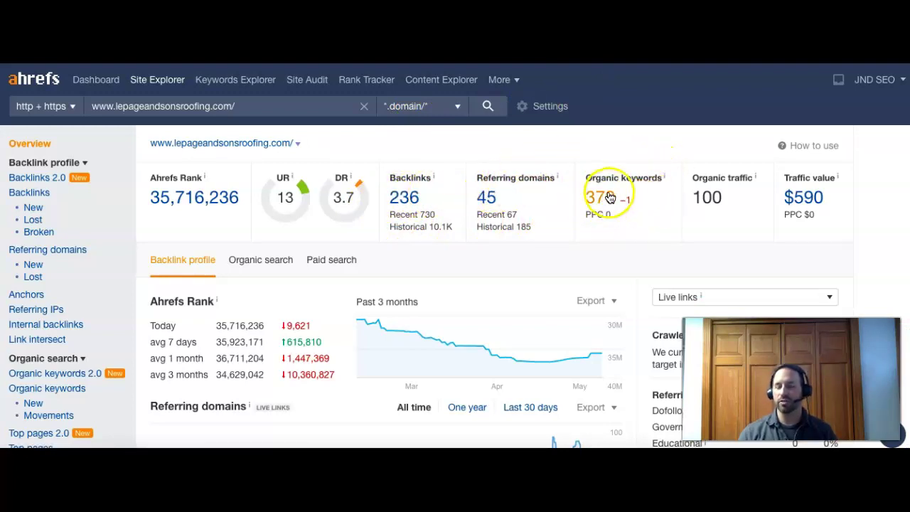
Step: Mark LePage's organic traffic of 100, then show its 370 organic keywords
click(732, 201)
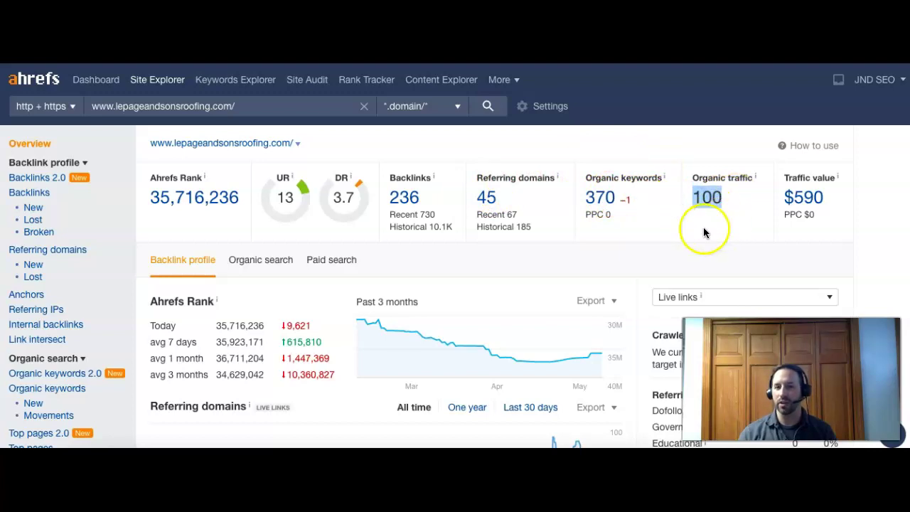
click(606, 200)
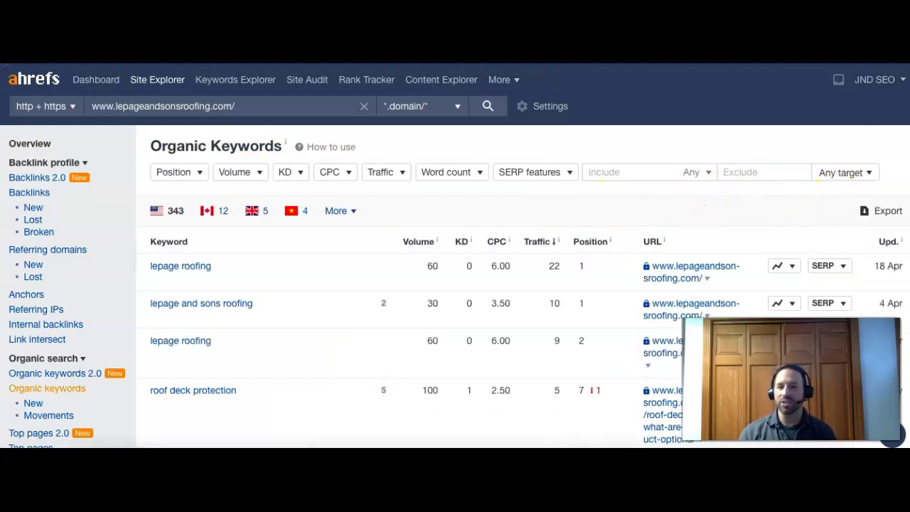
Step: Scroll LePage's keyword list down to 'roofing new bedford ma' at position 1
scroll(455, 285, down, 3)
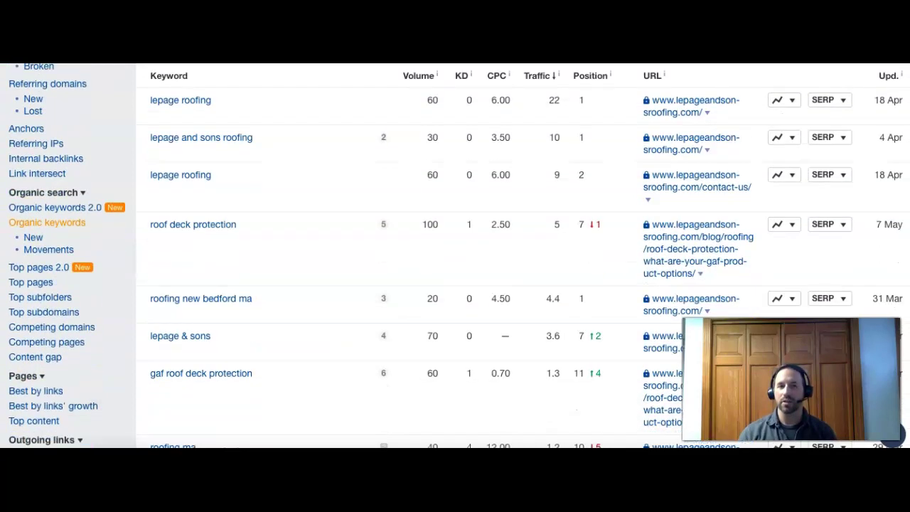